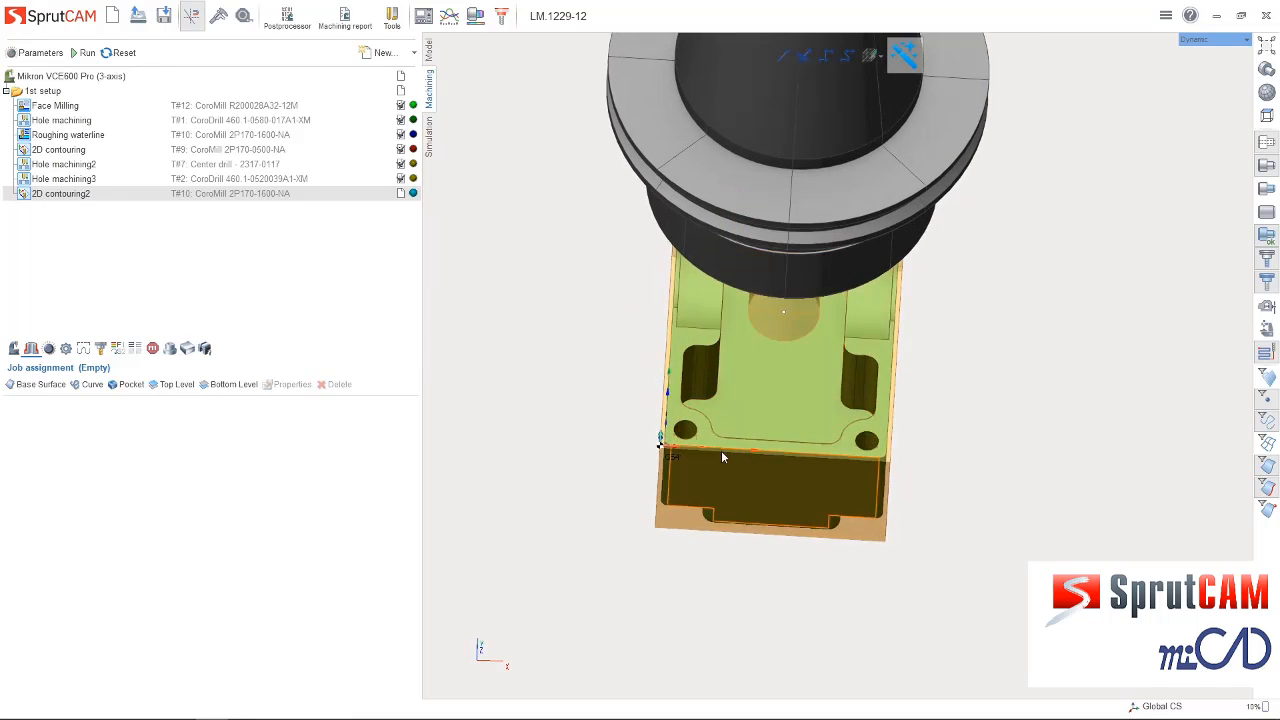
Hide the tool holder and orient the view to the top of the part
middle_drag(726, 457, 753, 417)
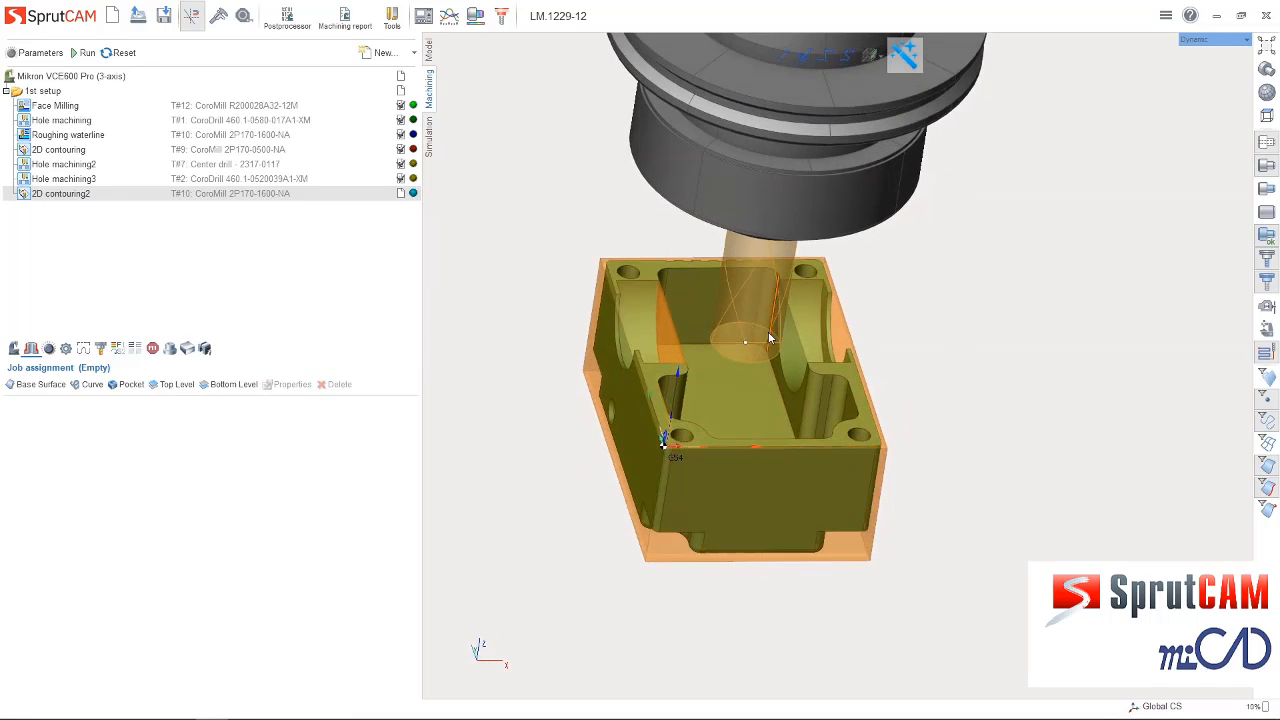
click(1268, 288)
middle_drag(980, 277, 856, 392)
key(ctrl+t)
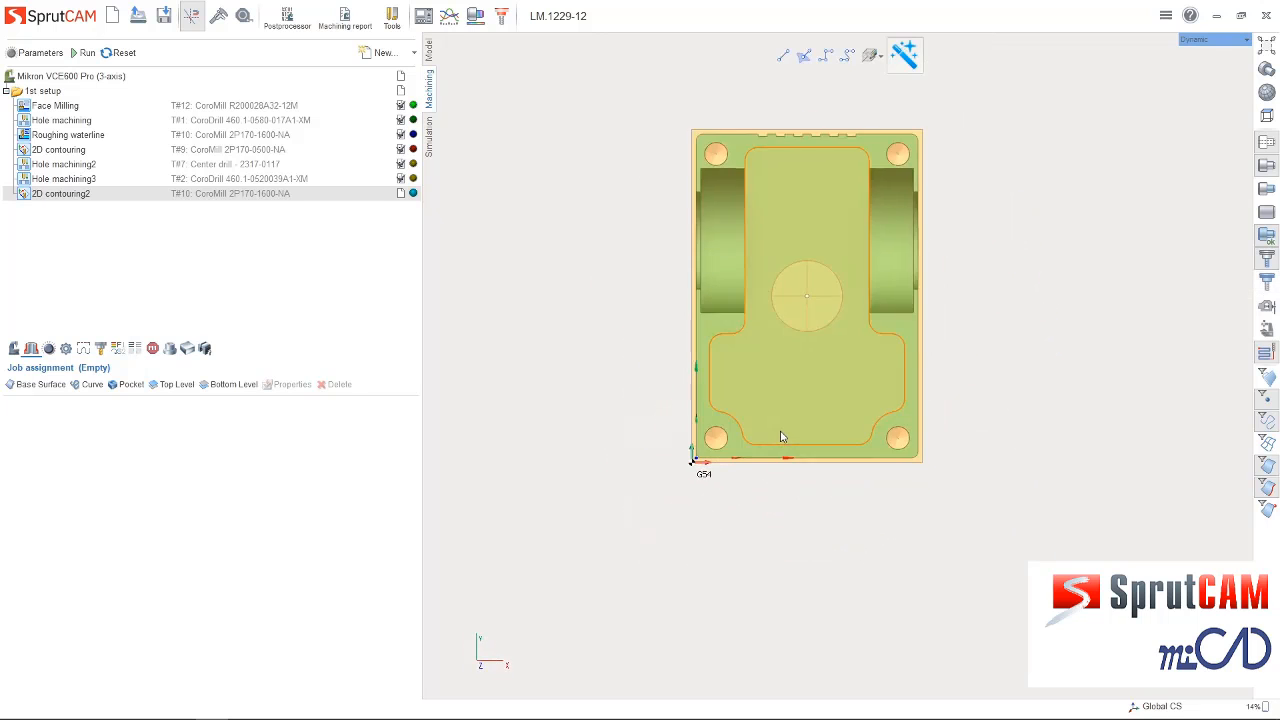
Select the part's outer boundary edges, leaving out the small notched section, and add them as a curve to the 2D contouring2 job assignment
scroll(788, 495, down, 4)
scroll(797, 470, up, 4)
scroll(838, 215, up, 2)
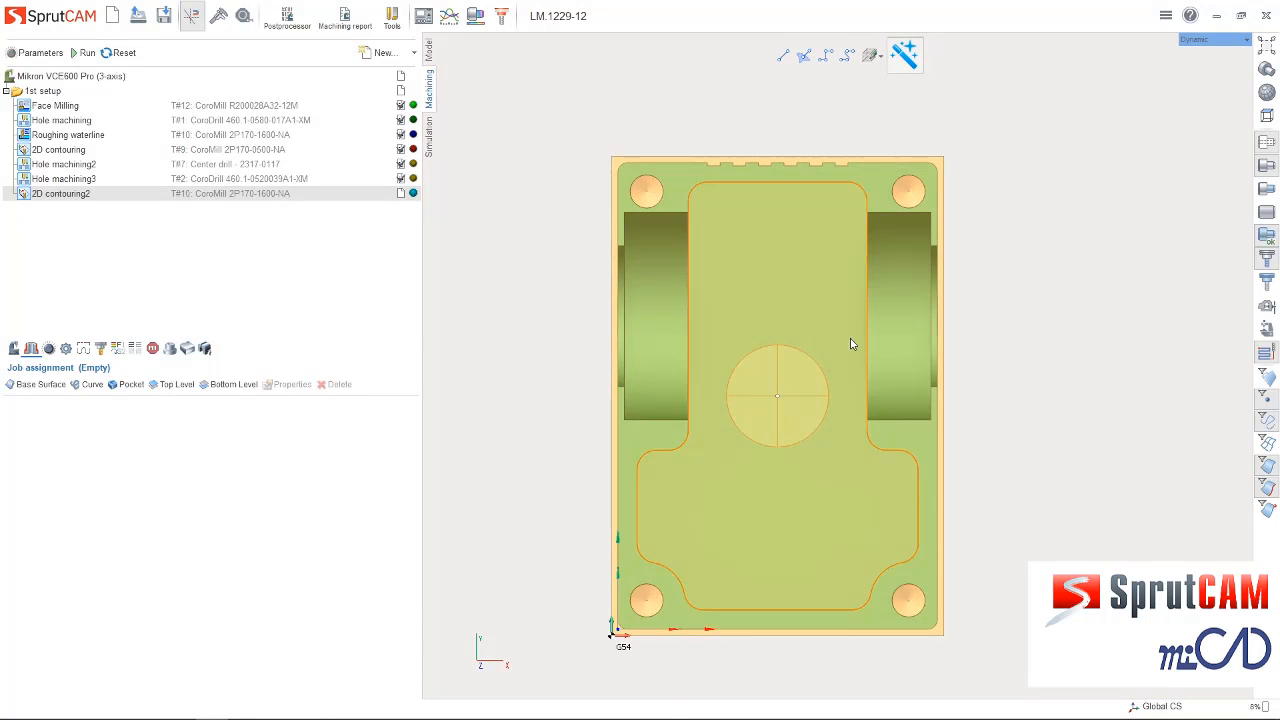
middle_drag(820, 514, 746, 383)
key(ctrl+t)
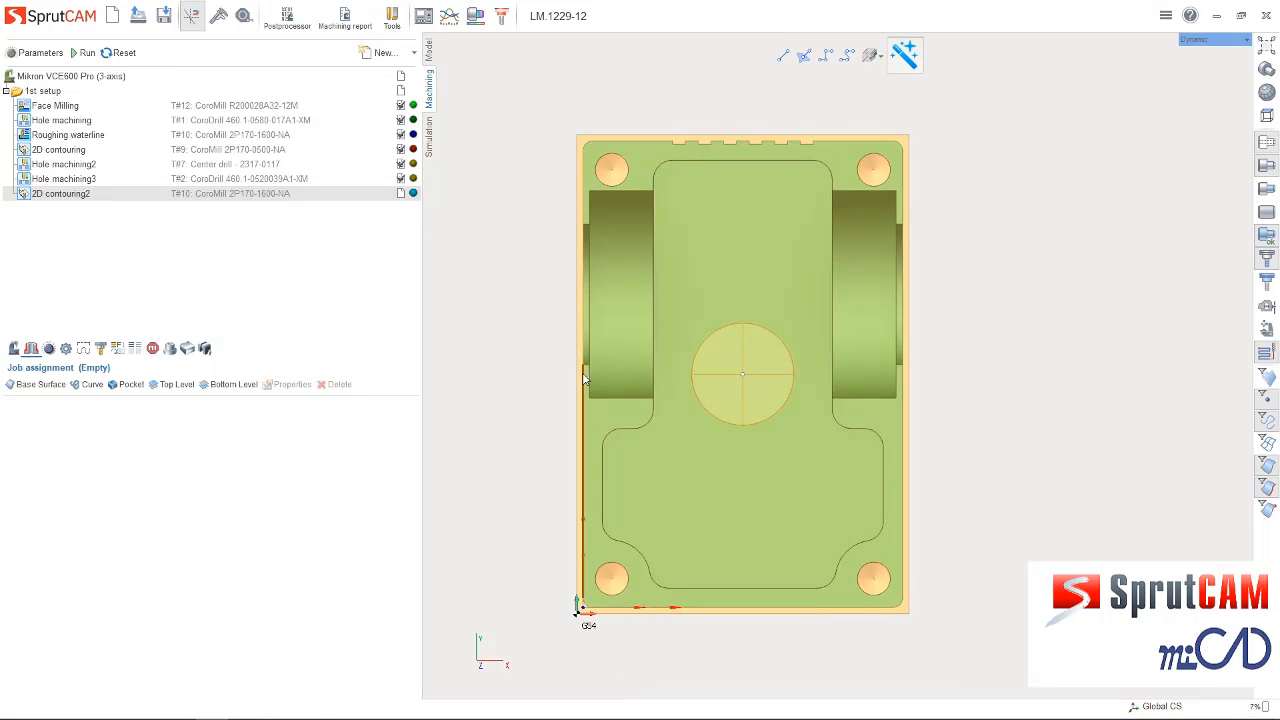
click(585, 452)
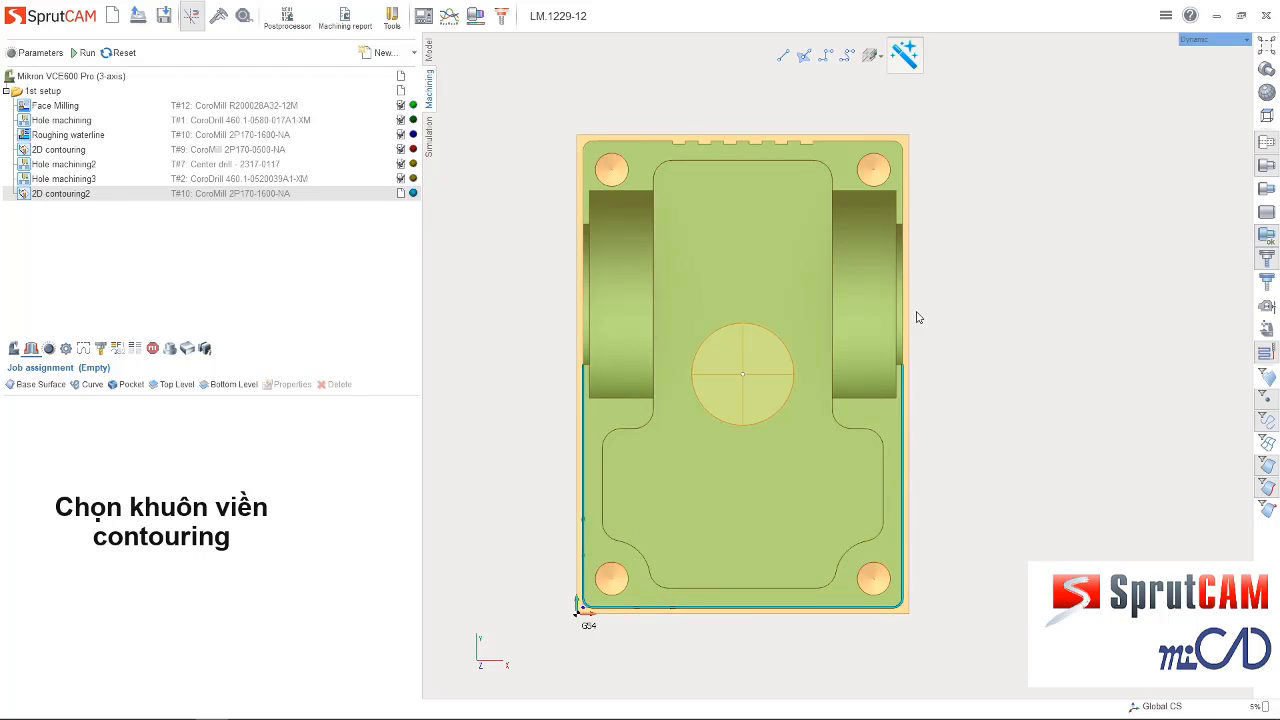
click(904, 318)
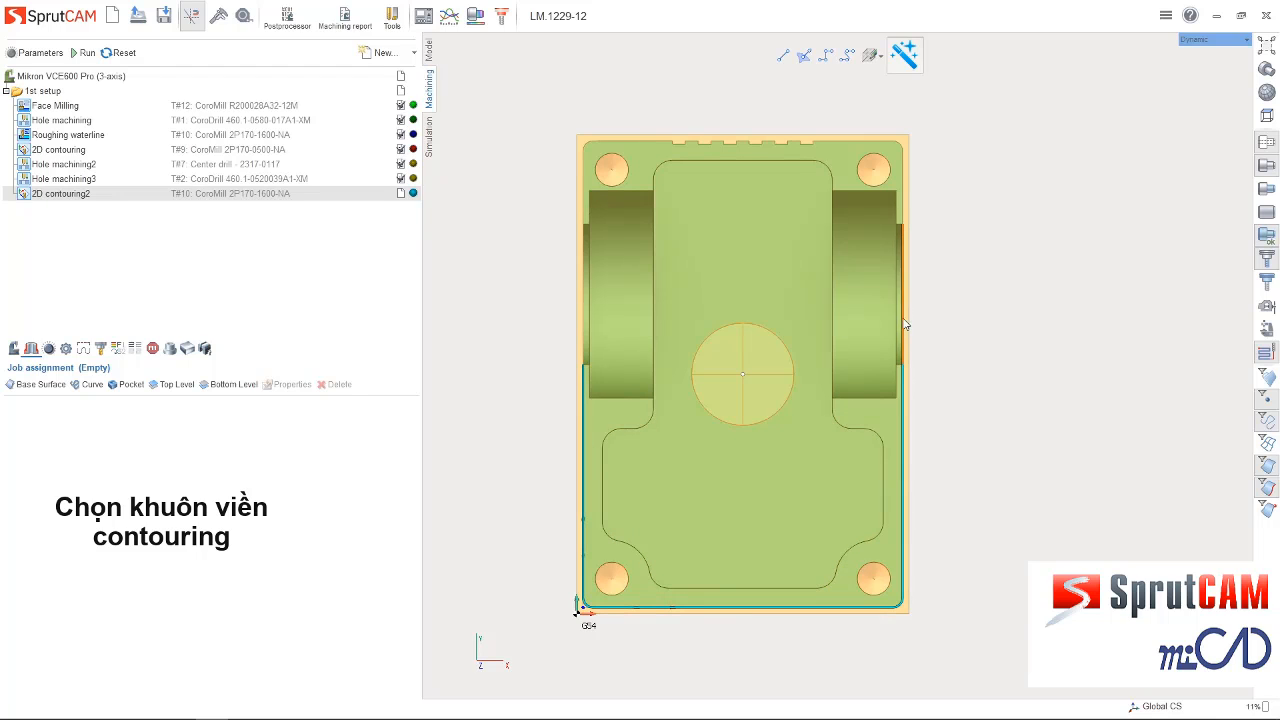
click(903, 201)
click(678, 148)
click(584, 190)
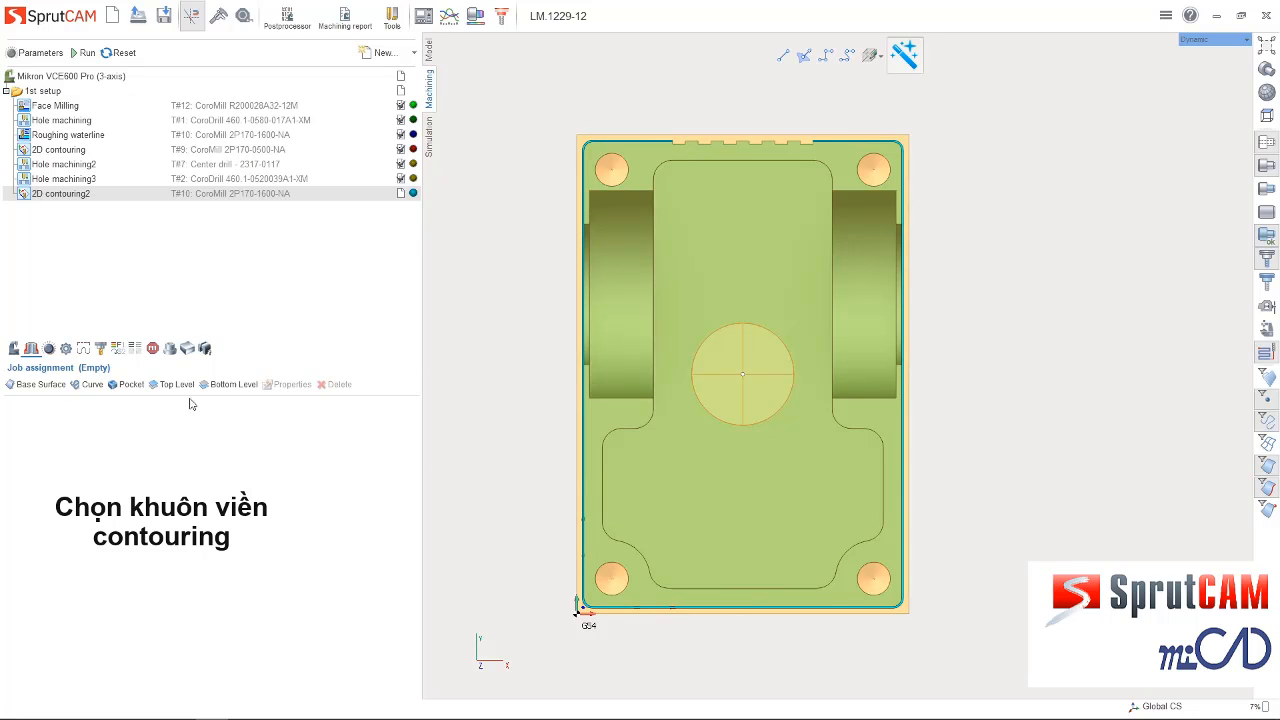
click(86, 387)
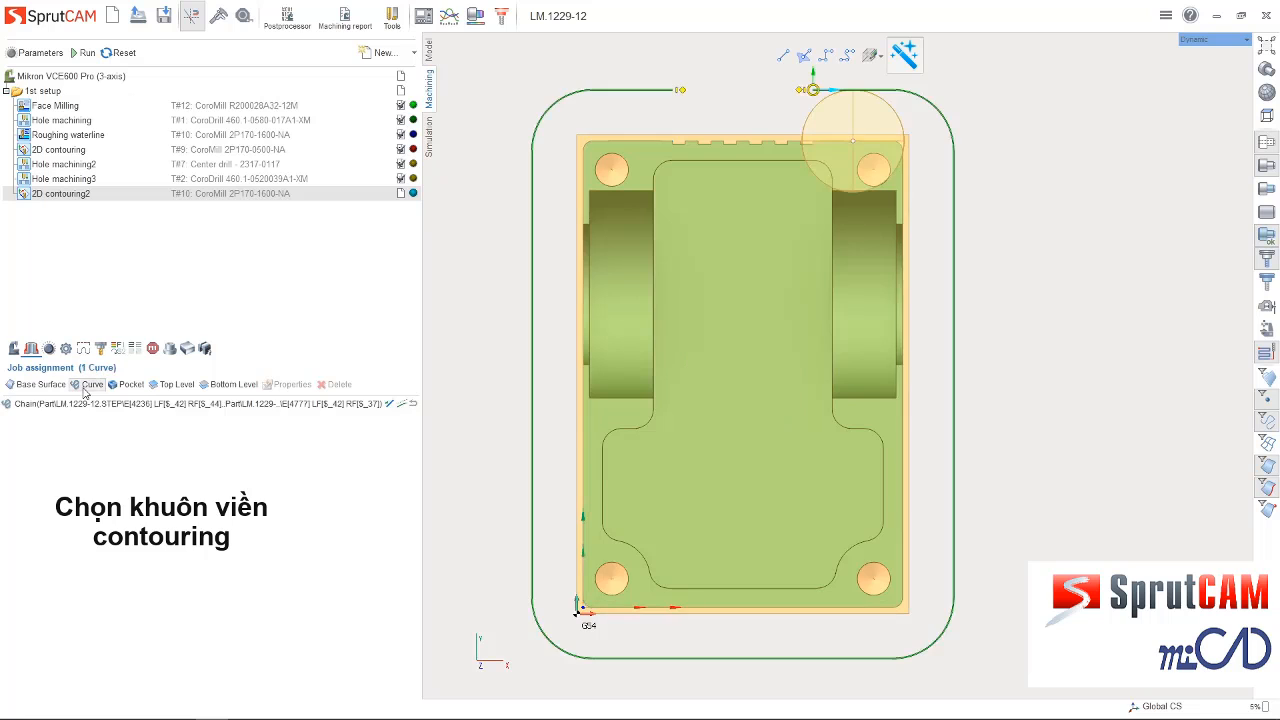
Extend both open ends of the contour curve toward each other along the notched edge
scroll(700, 135, up, 2)
scroll(678, 143, up, 1)
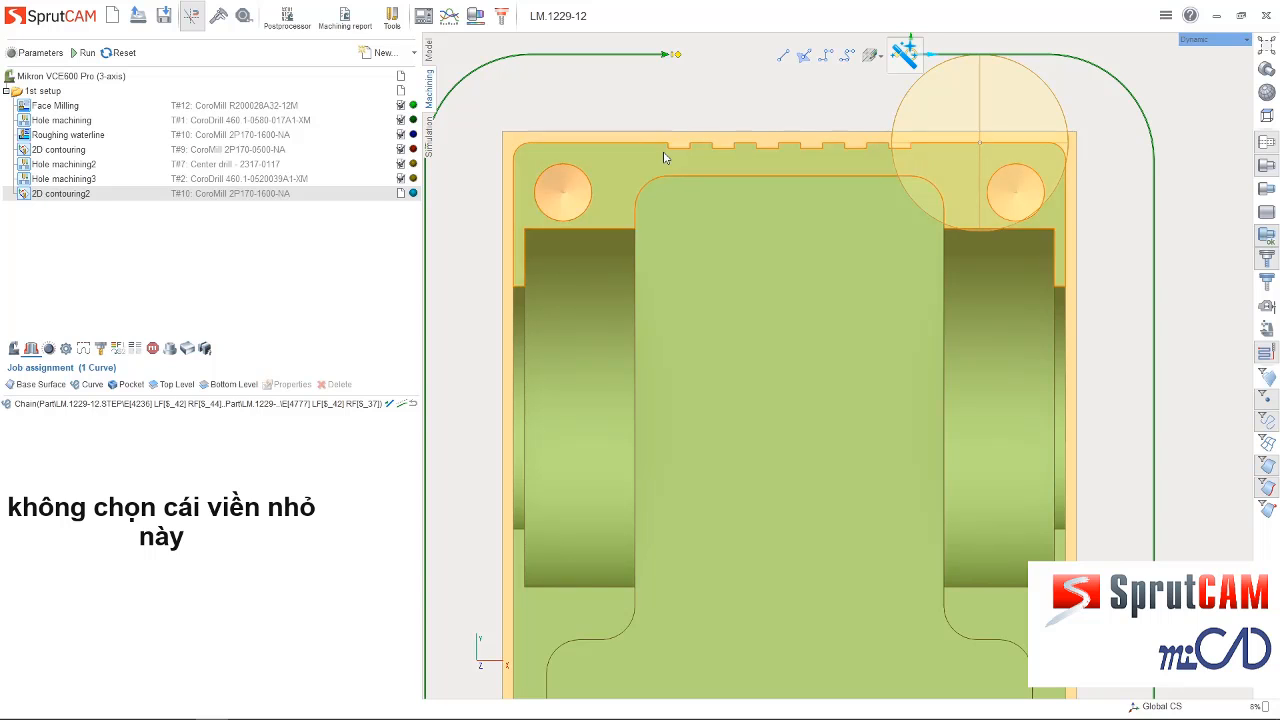
scroll(666, 151, down, 3)
scroll(613, 210, up, 3)
scroll(605, 230, up, 2)
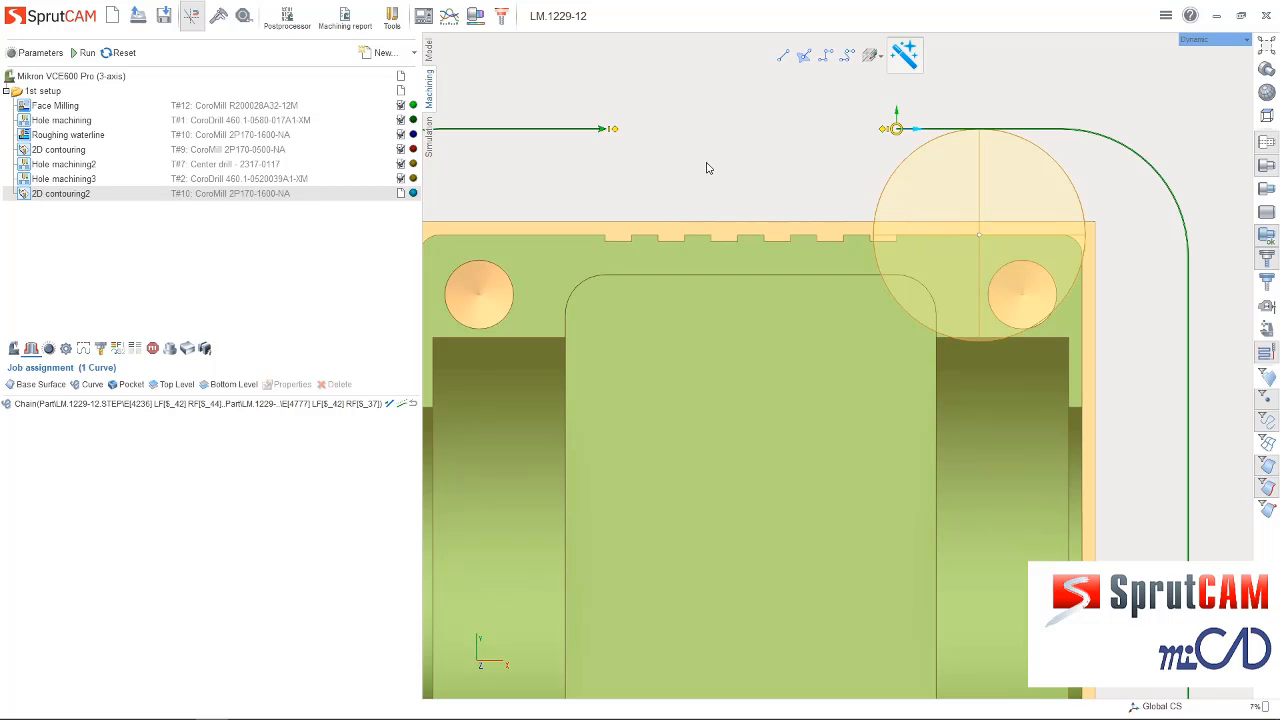
scroll(706, 168, down, 3)
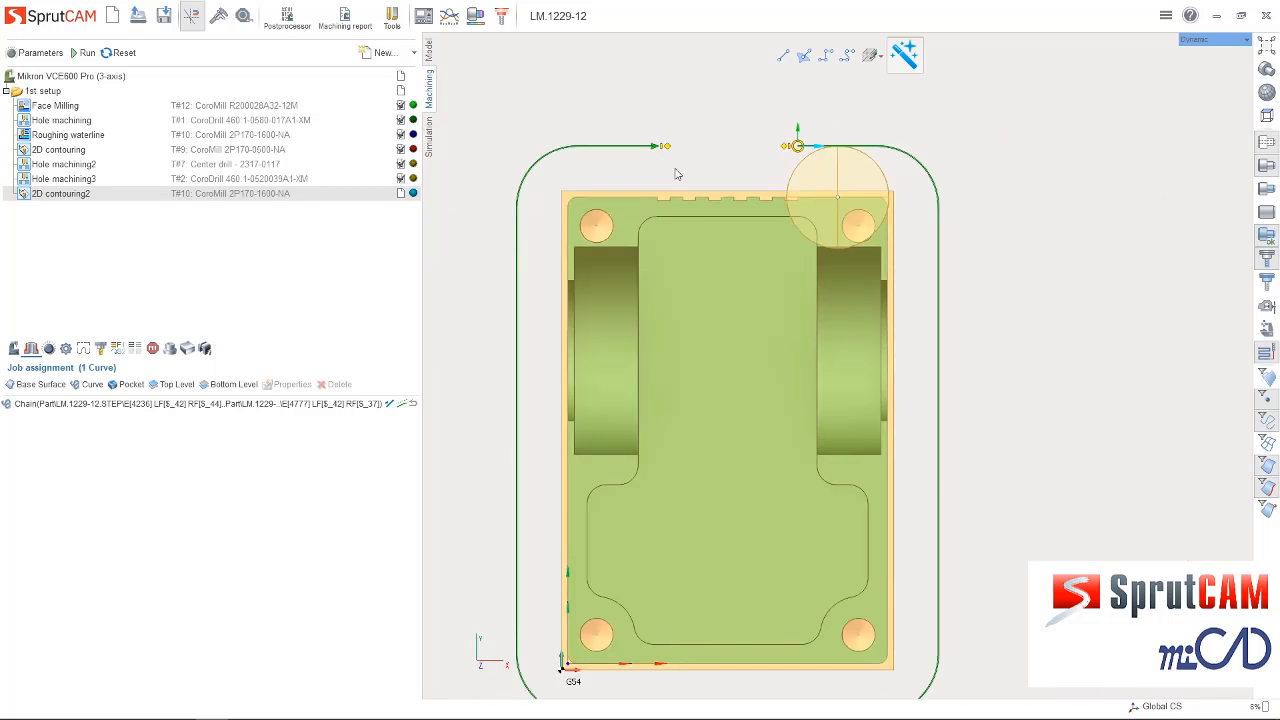
scroll(665, 141, up, 2)
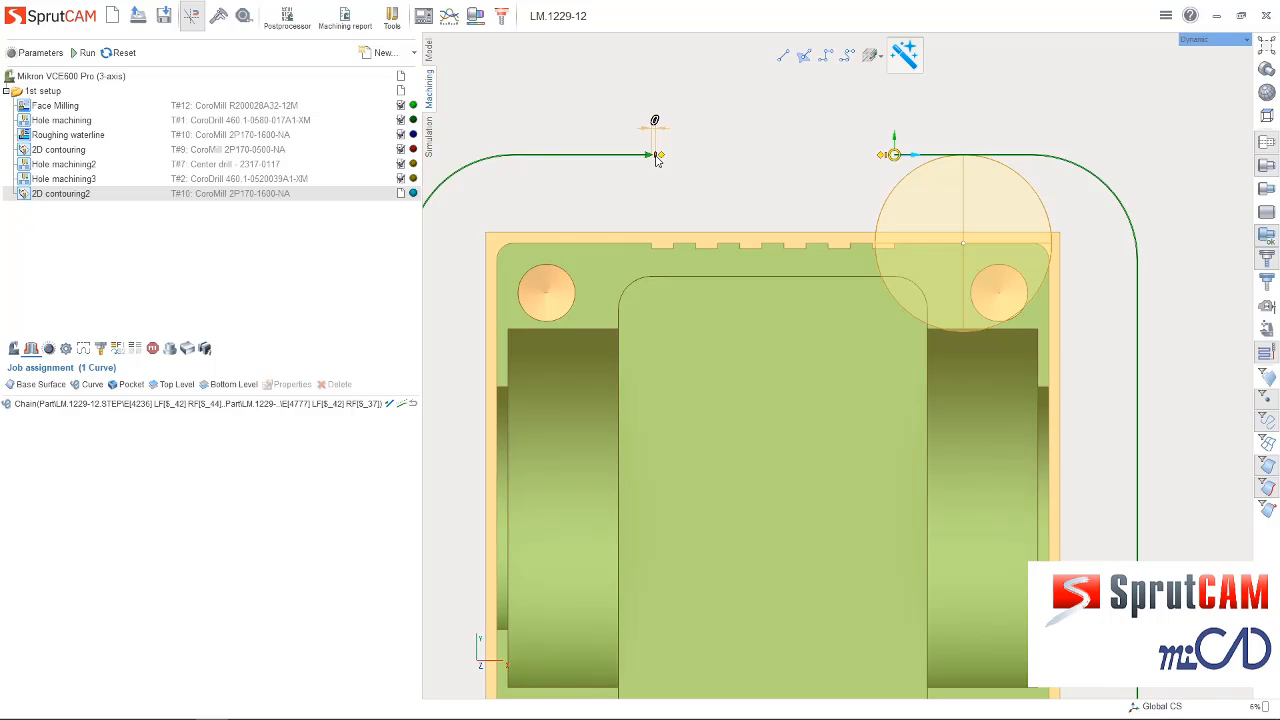
drag(657, 160, 751, 160)
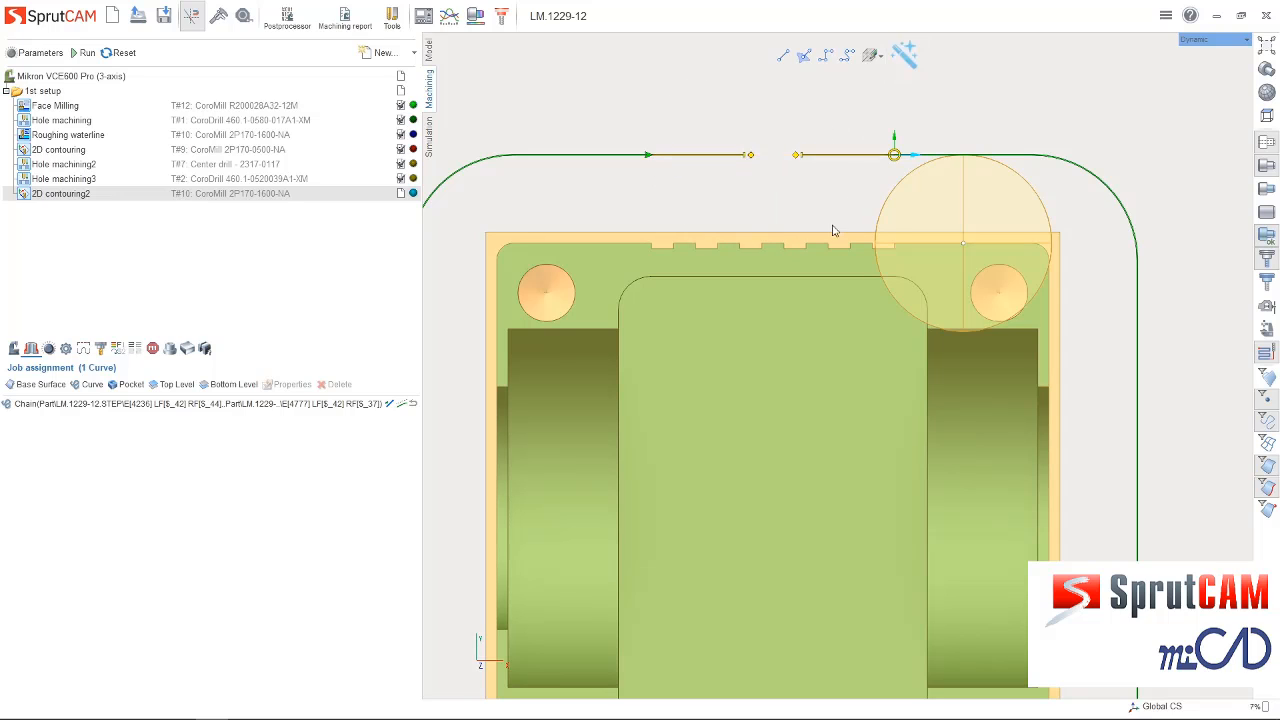
mouse_move(745, 158)
mouse_down()
mouse_move(677, 157)
mouse_move(815, 166)
mouse_move(734, 158)
mouse_move(808, 158)
mouse_move(740, 158)
mouse_move(754, 160)
mouse_up()
Give the contour arc approach and retract moves of about R7.4 at 45° and calculate the toolpath
click(905, 55)
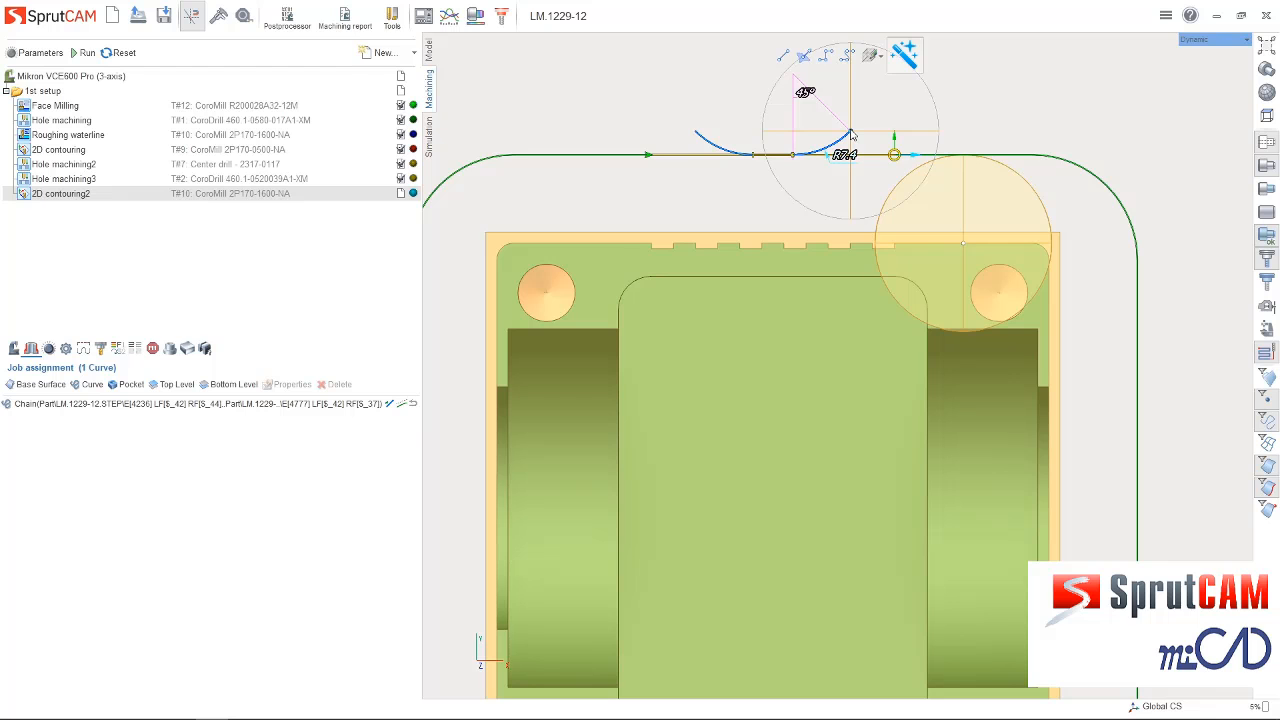
click(850, 133)
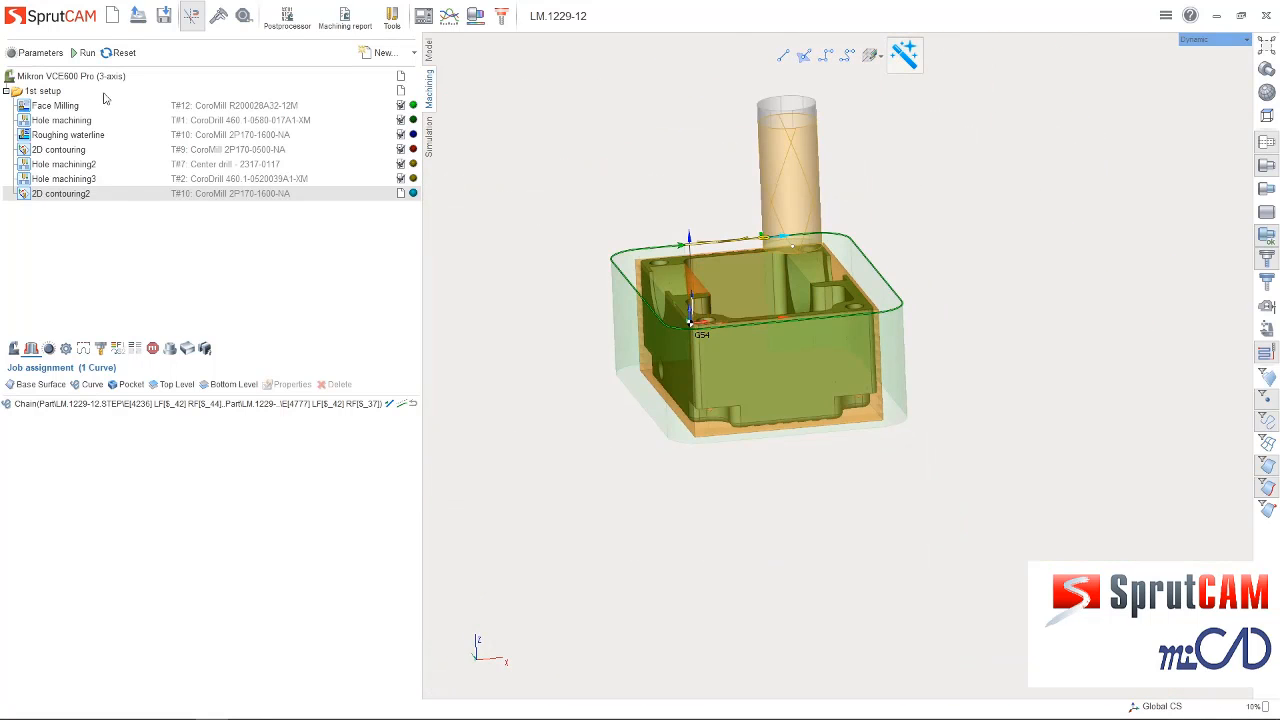
click(78, 58)
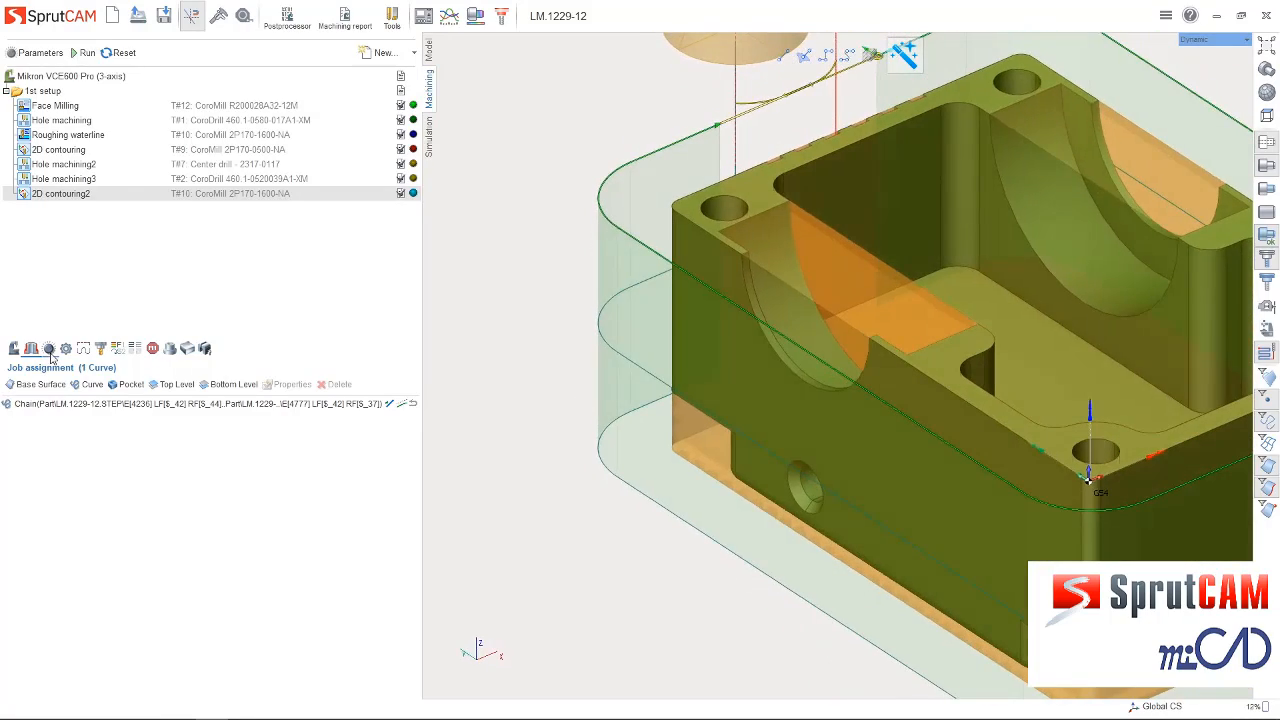
Enable a 0.3 mm finish pass in the 2D contouring2 strategy and recalculate the toolpath
click(48, 352)
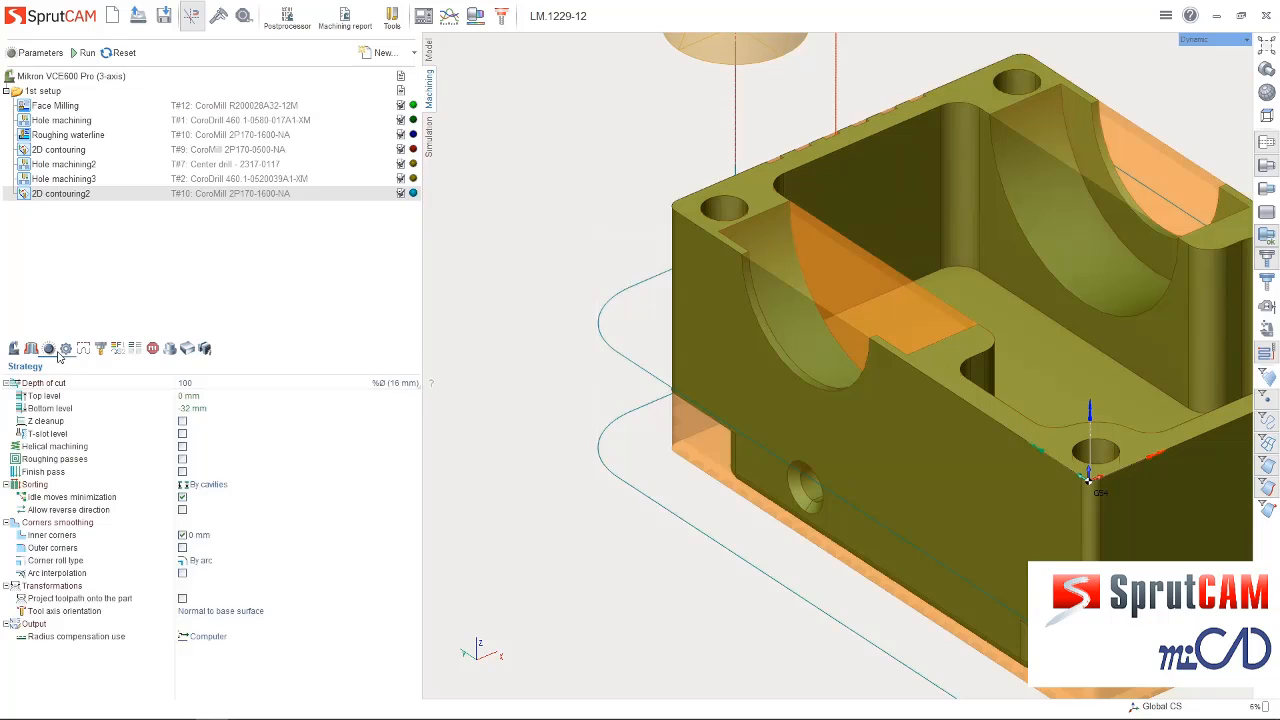
click(62, 351)
click(49, 350)
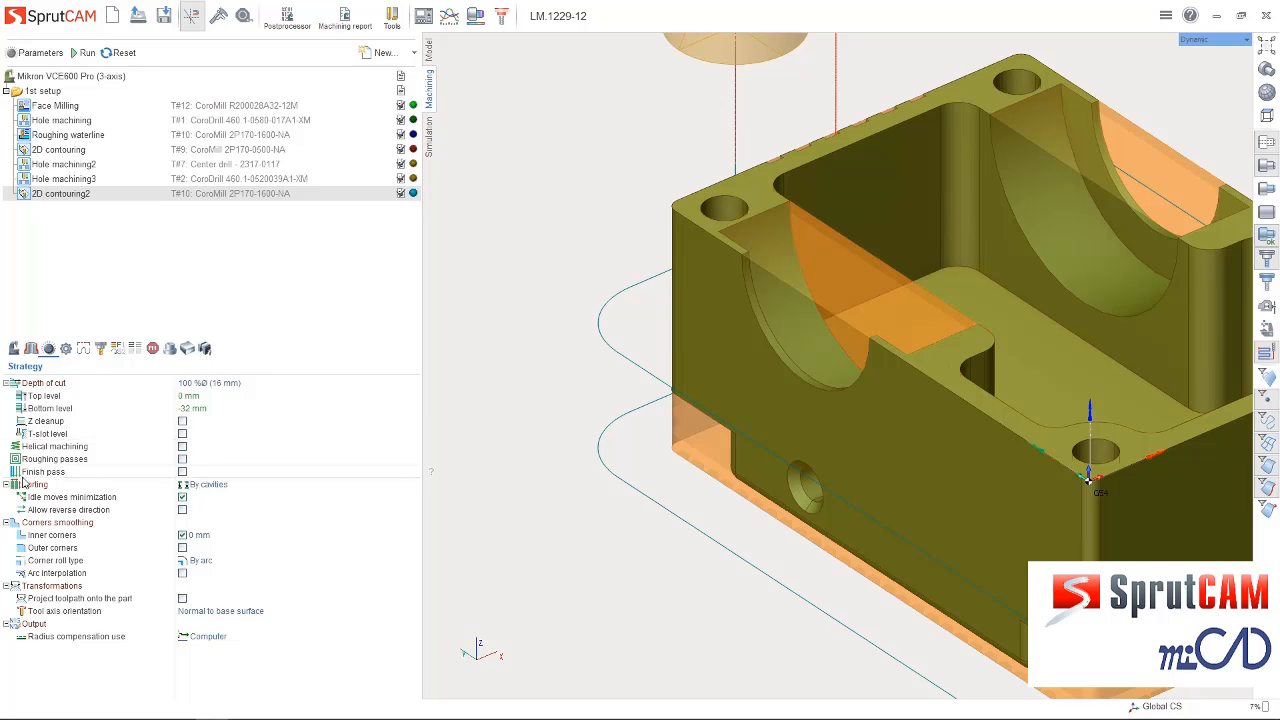
click(182, 472)
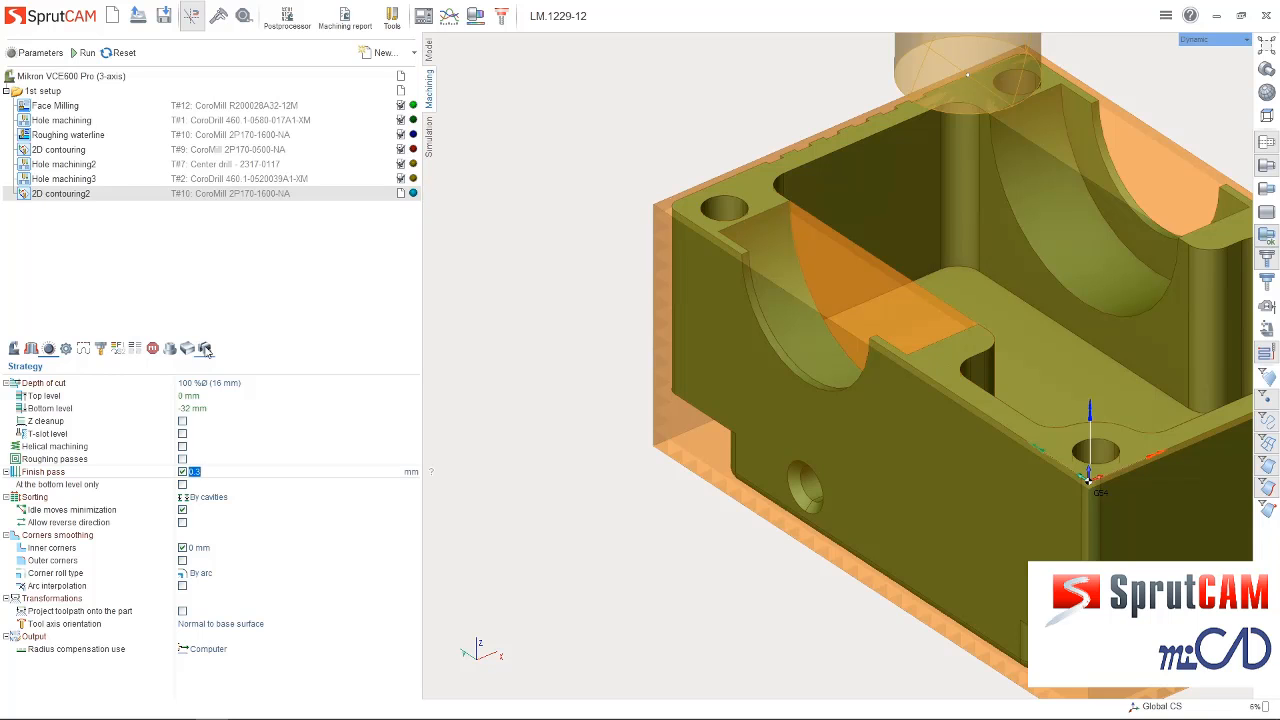
click(84, 52)
scroll(632, 332, up, 5)
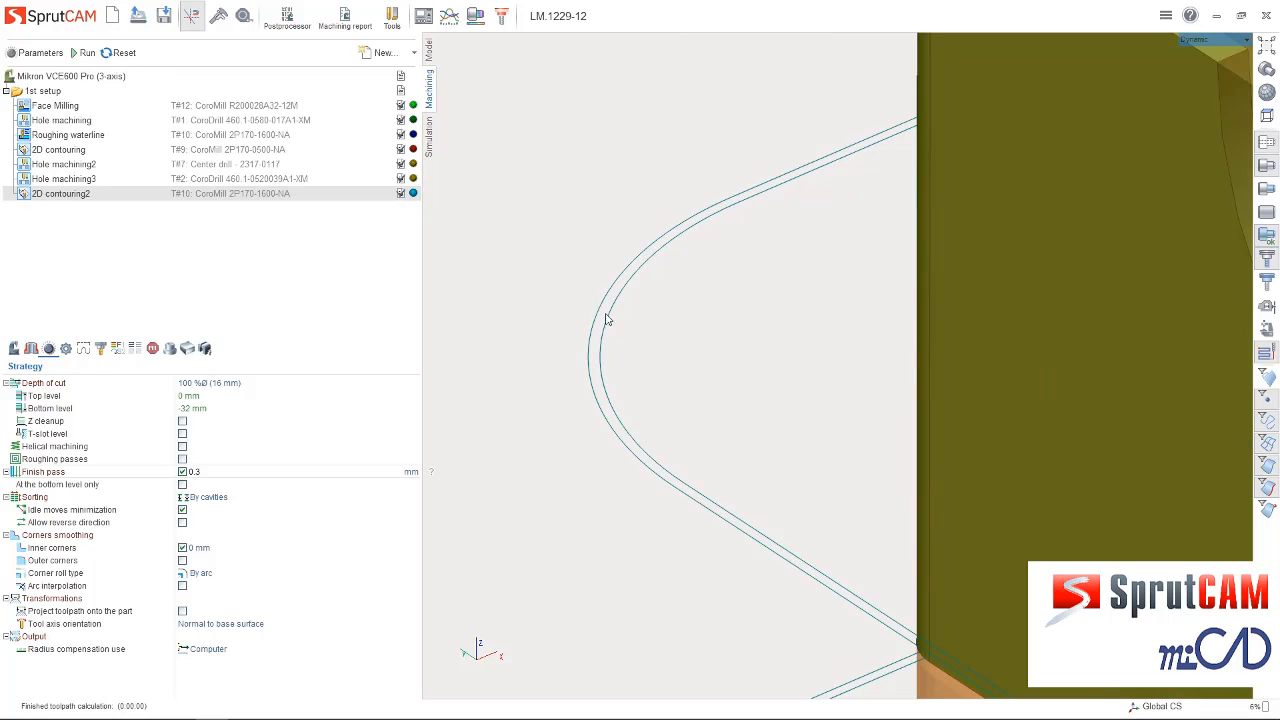
scroll(605, 318, down, 5)
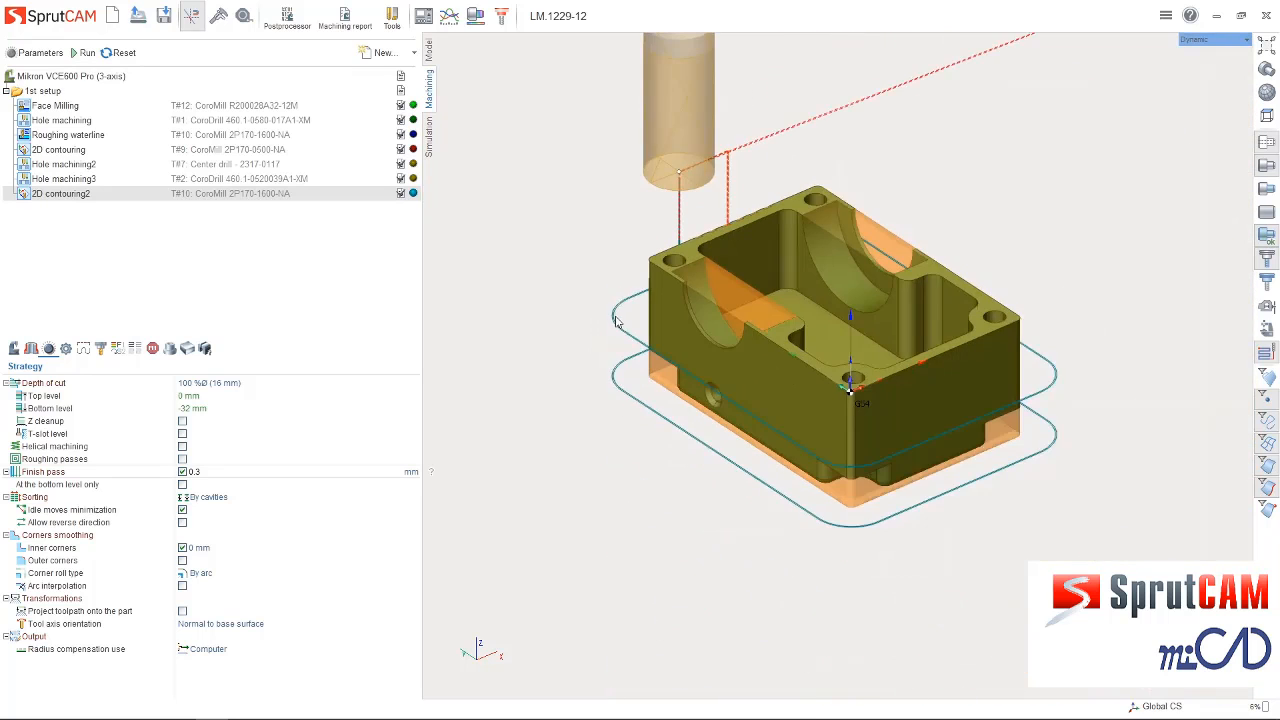
scroll(608, 289, up, 5)
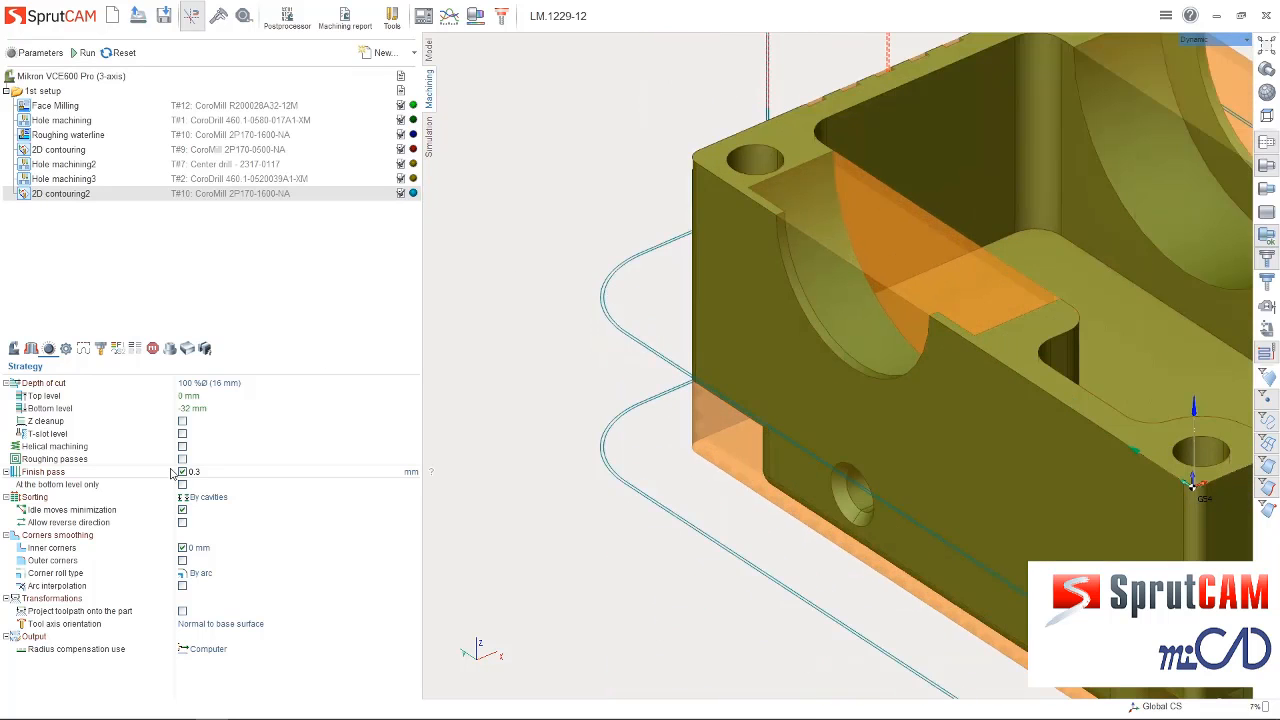
Restrict the finish pass to the bottom level only and recalculate the 2D contouring2 toolpath
click(19, 490)
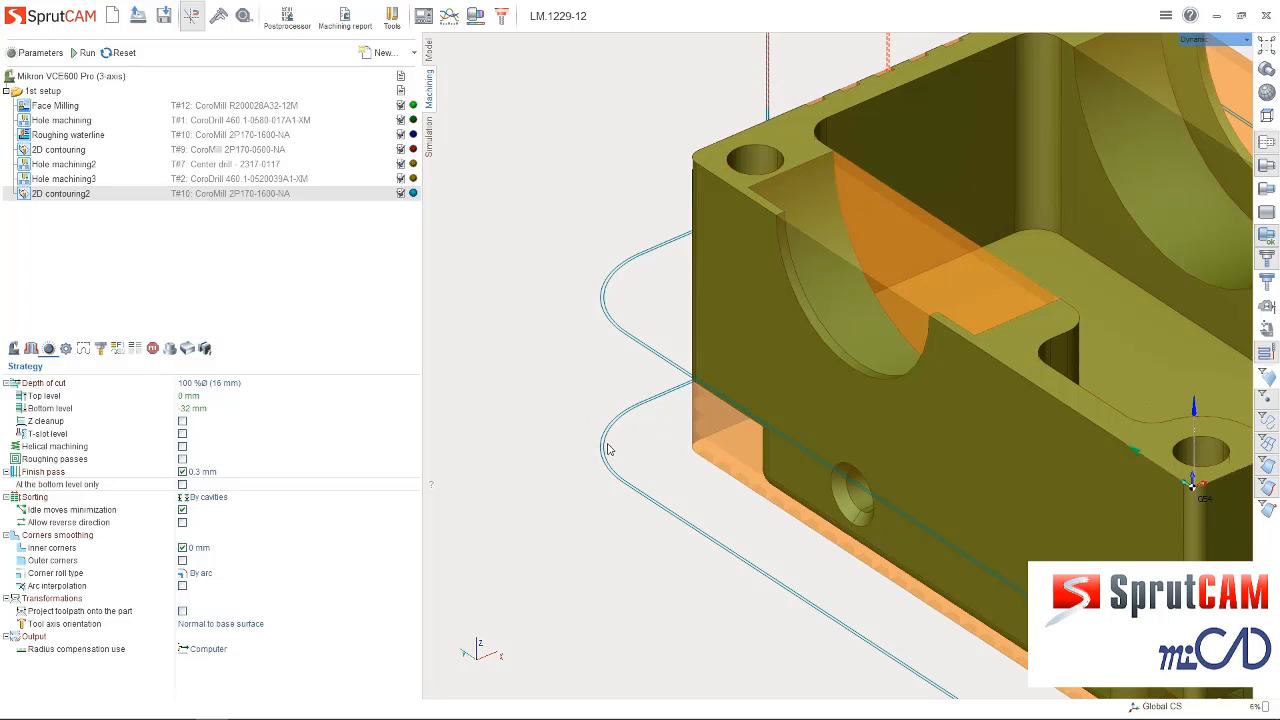
click(182, 485)
click(84, 52)
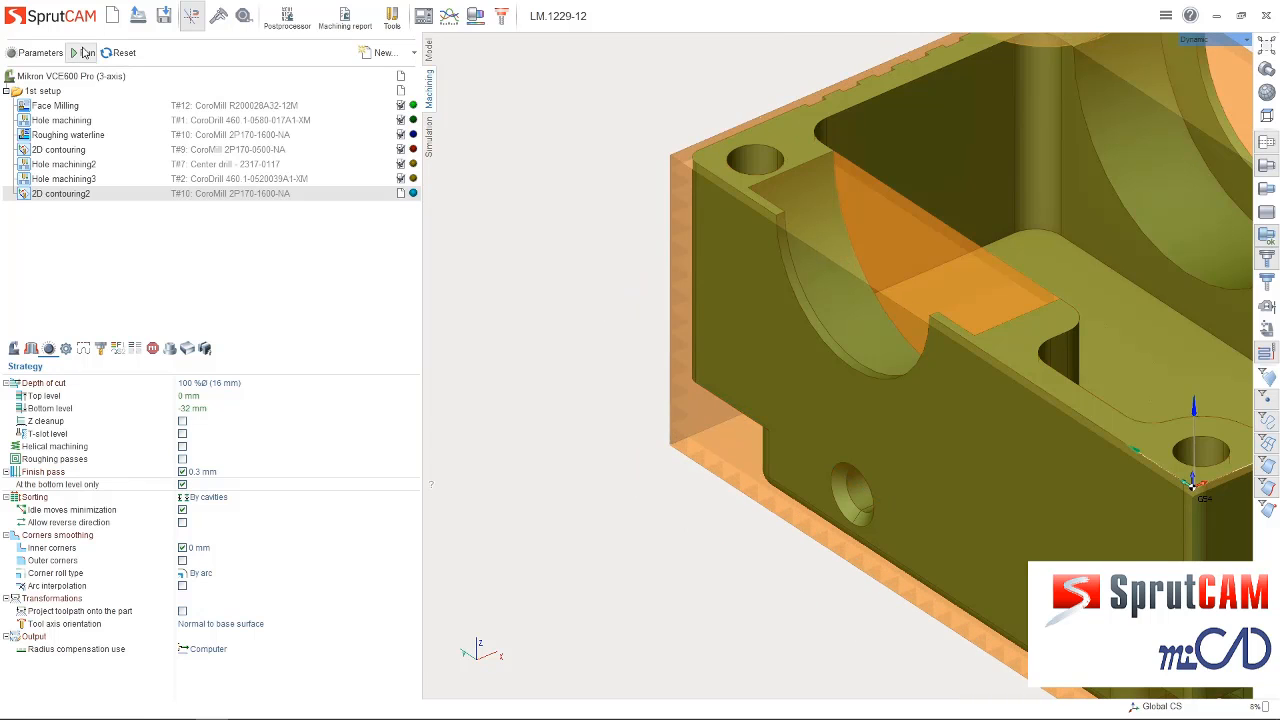
scroll(600, 447, up, 5)
scroll(568, 373, up, 2)
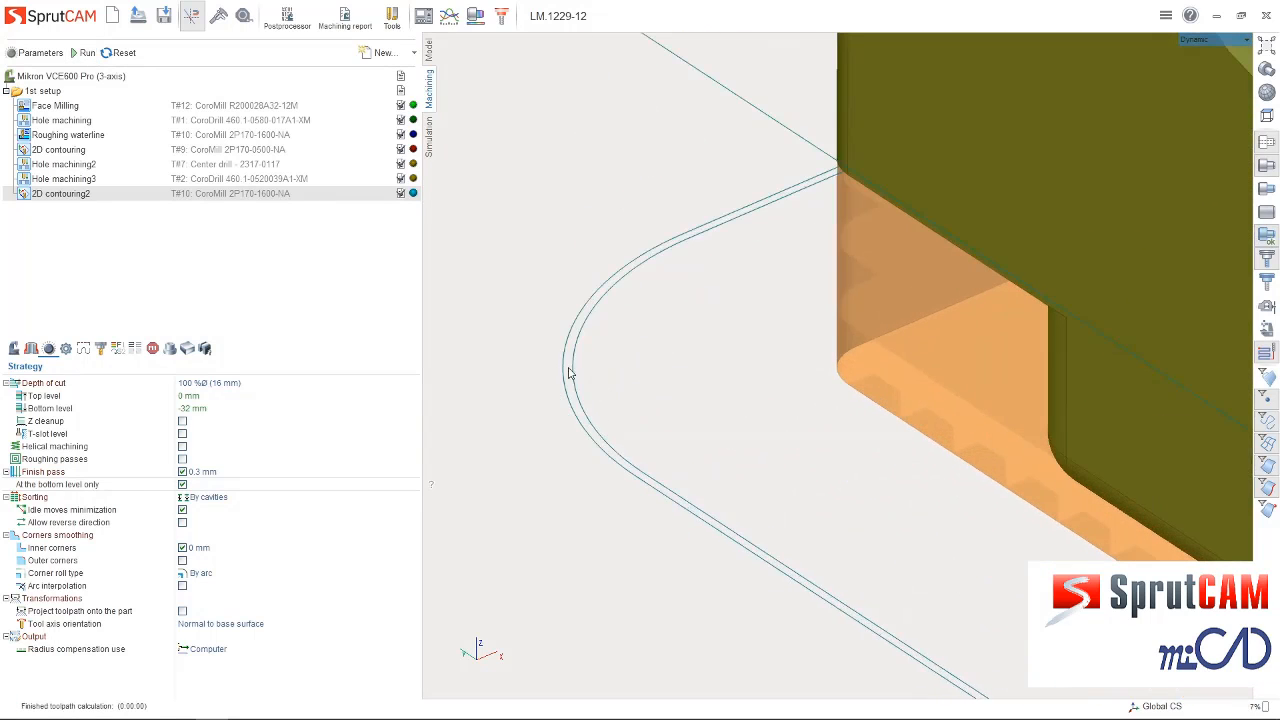
scroll(575, 370, down, 4)
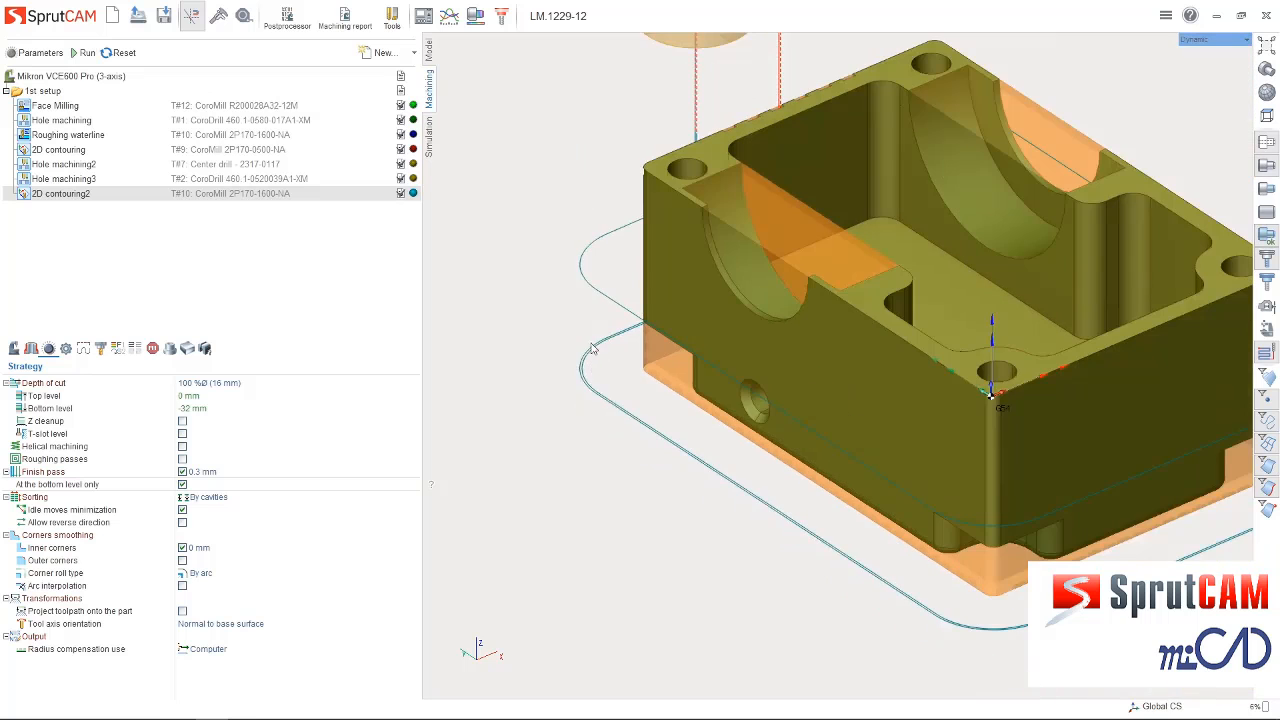
middle_drag(589, 323, 606, 300)
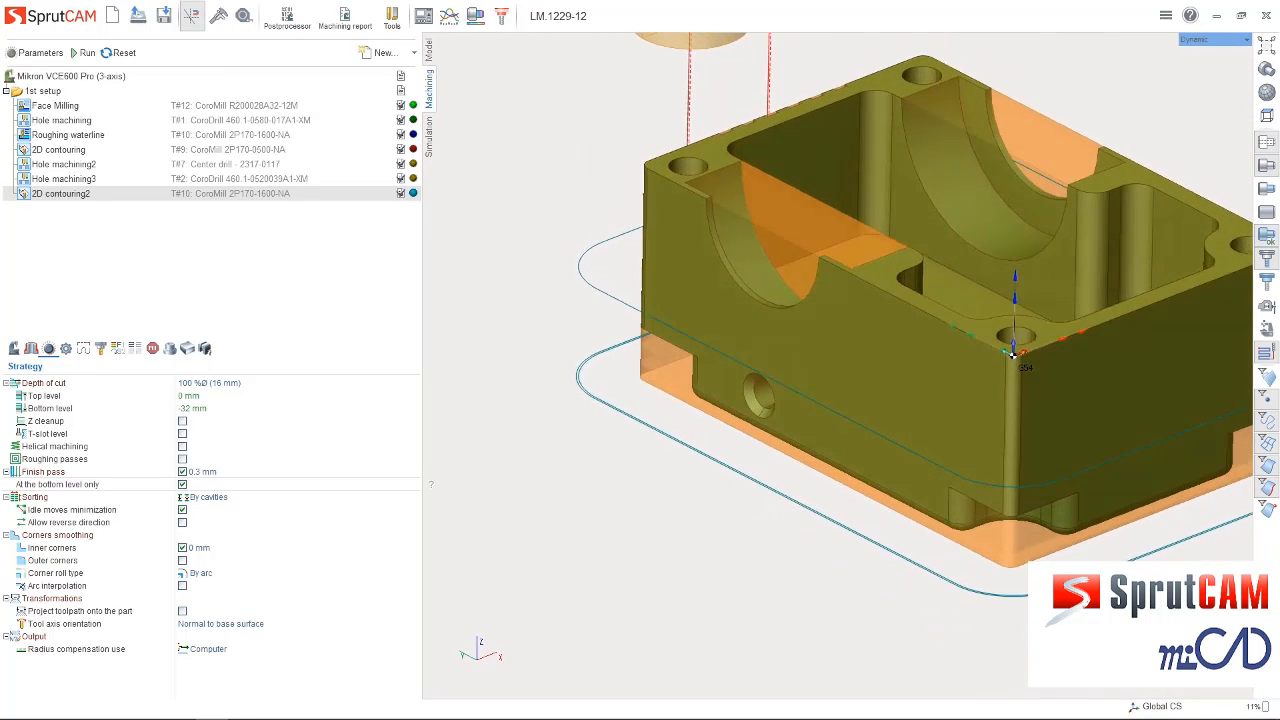
Run the machining simulation starting from the Hole machining2 operation
click(430, 145)
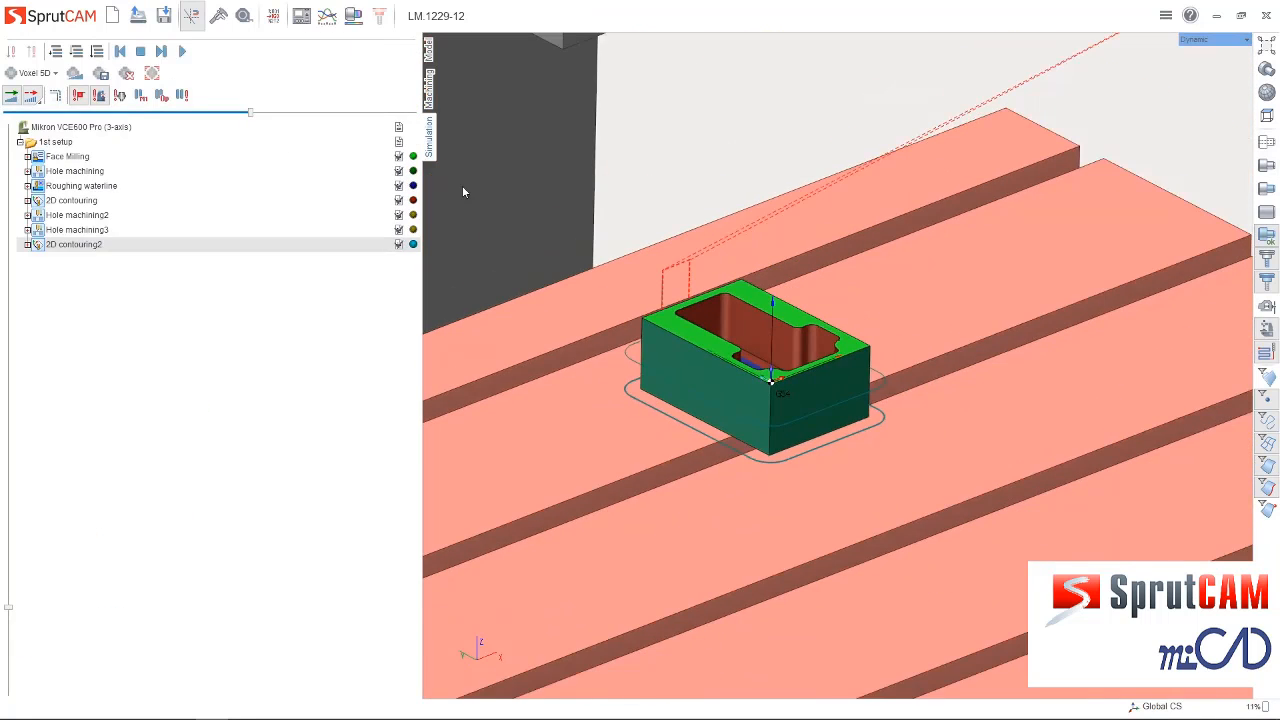
click(86, 216)
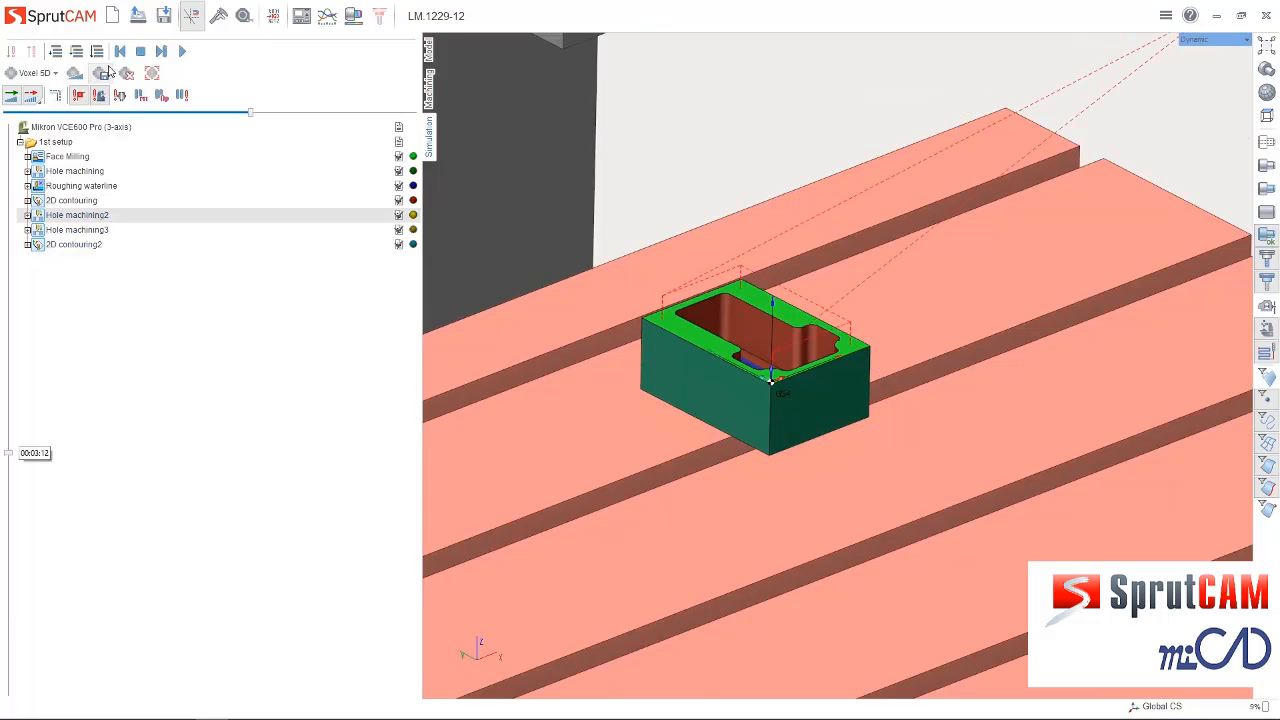
click(182, 52)
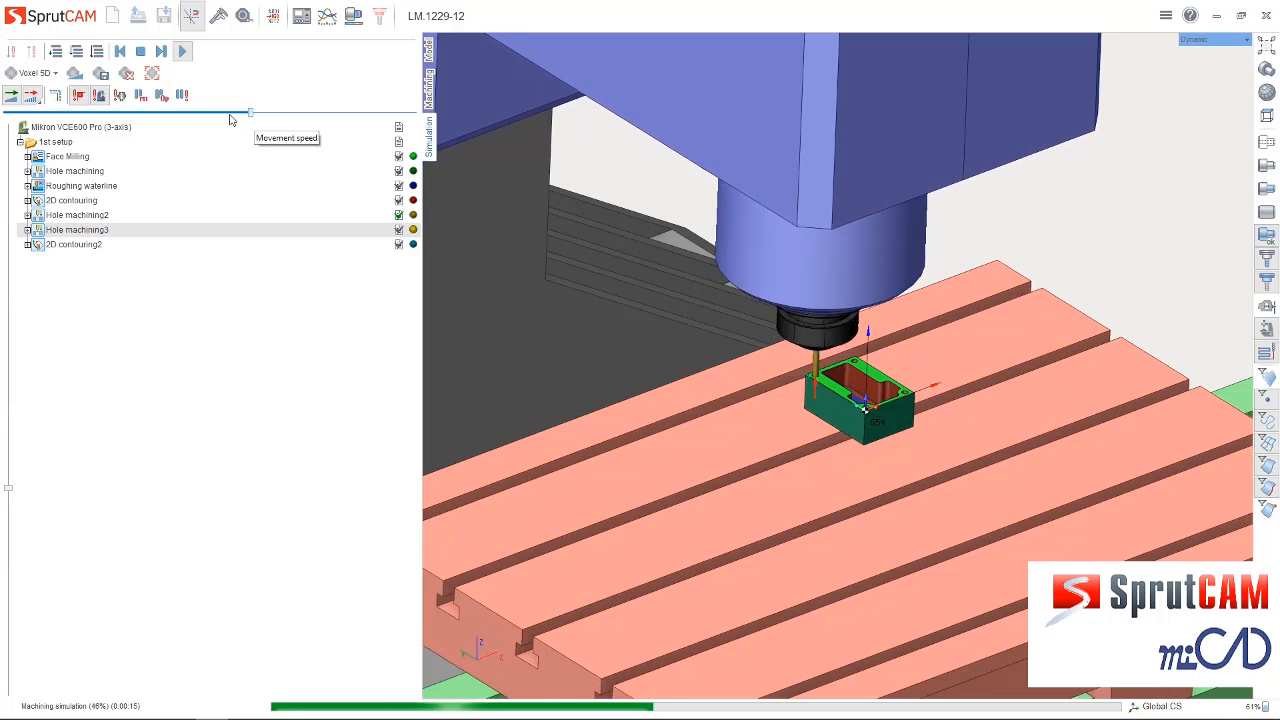
Slow the simulation to examine 2D contouring2 cutting the outer walls, and raise the movement speed to finish the run
drag(229, 115, 202, 121)
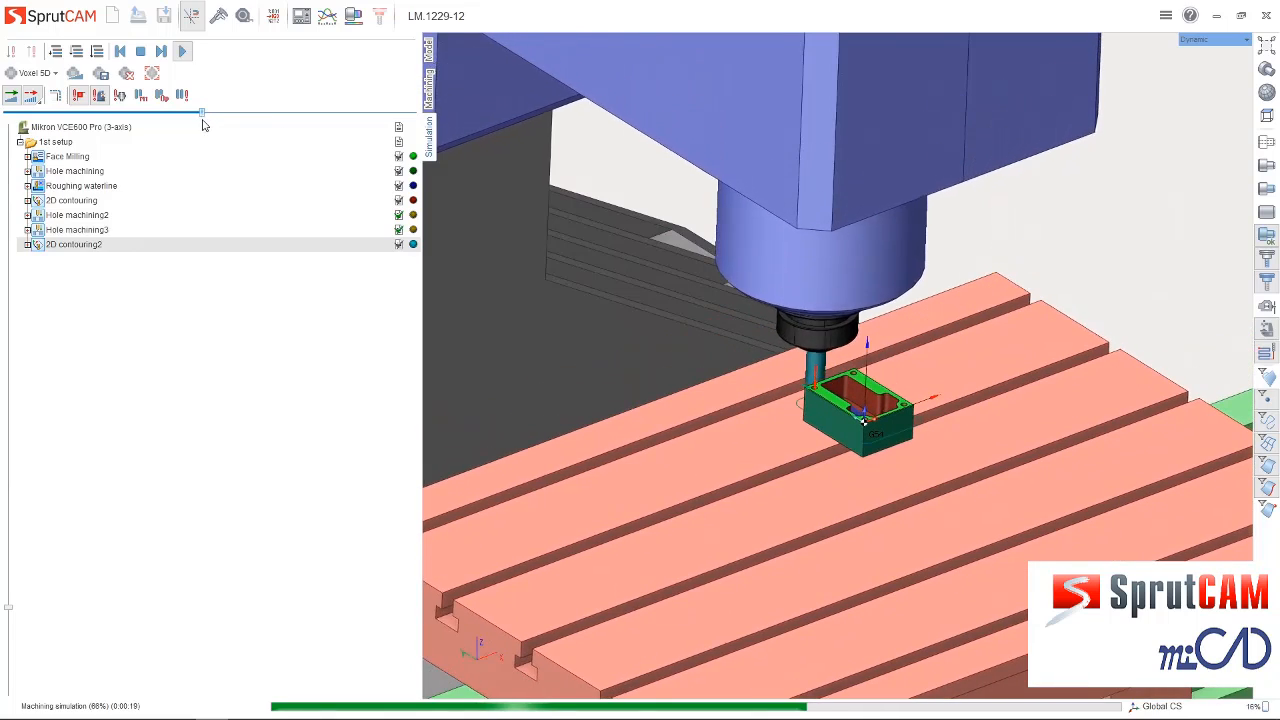
scroll(797, 352, up, 4)
middle_drag(834, 436, 860, 447)
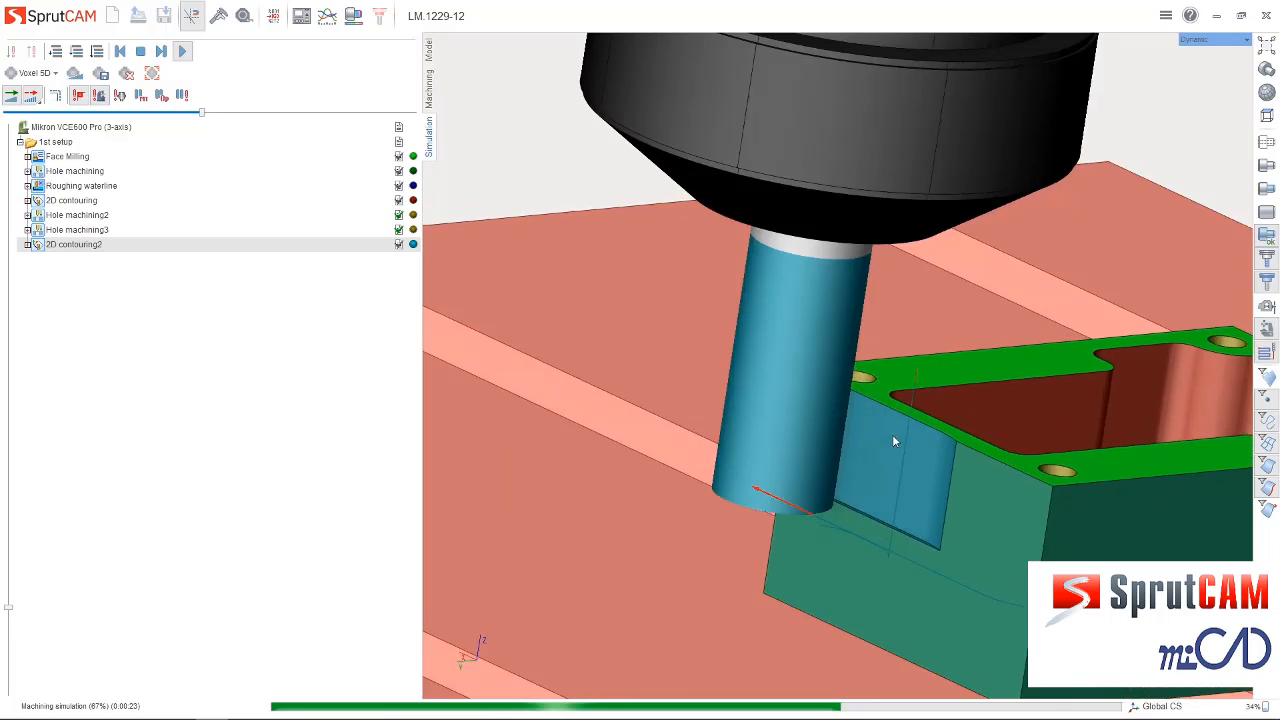
middle_drag(778, 503, 743, 457)
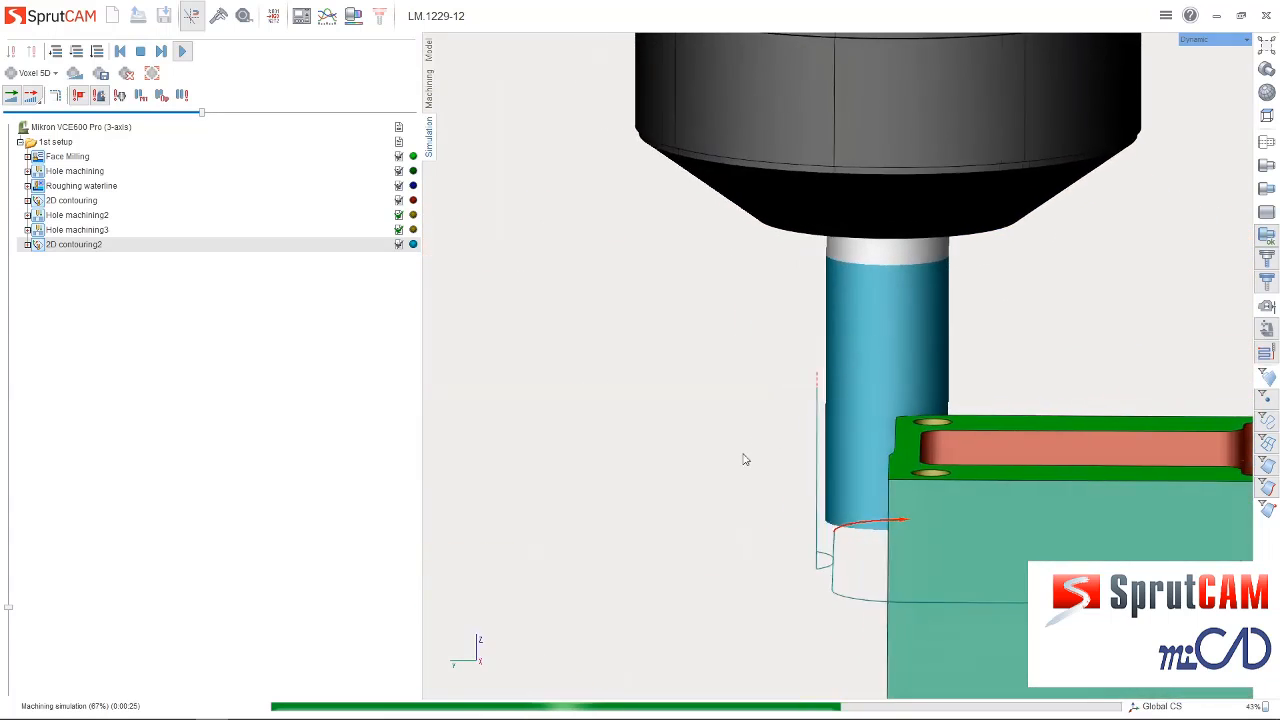
scroll(743, 457, down, 5)
middle_drag(721, 546, 644, 559)
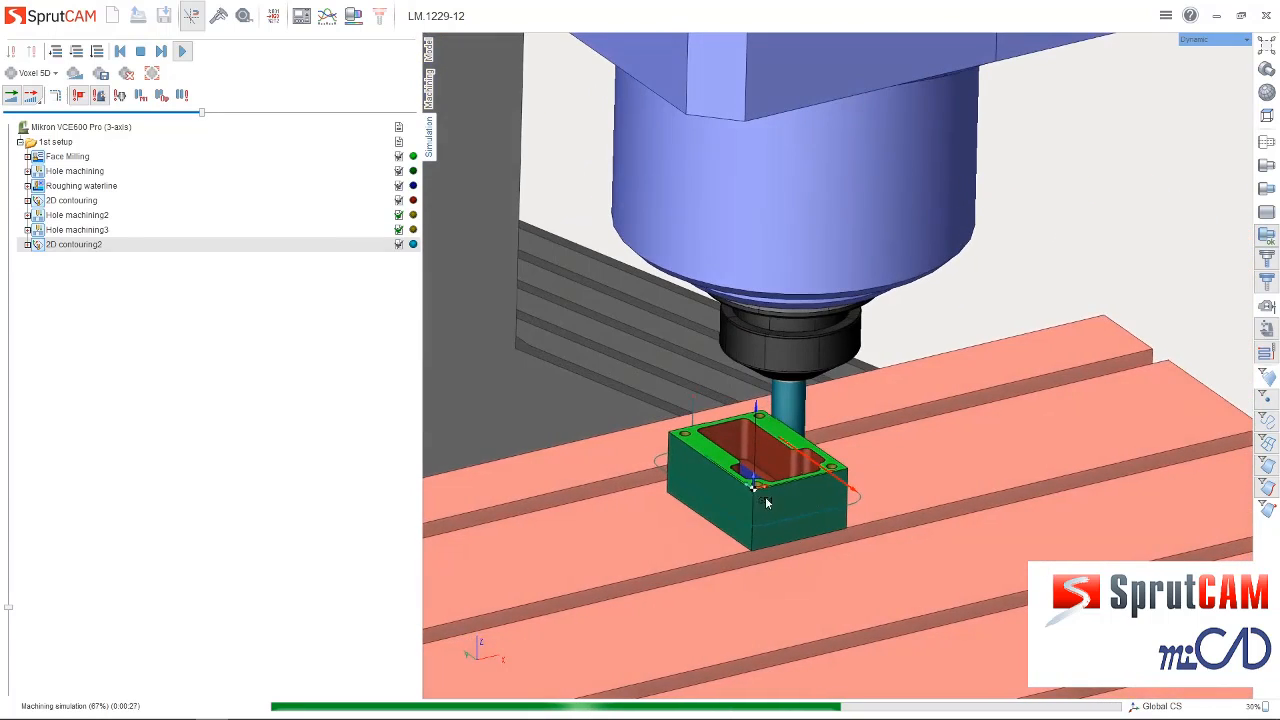
mouse_move(272, 113)
mouse_down()
mouse_move(294, 118)
mouse_move(280, 118)
mouse_up()
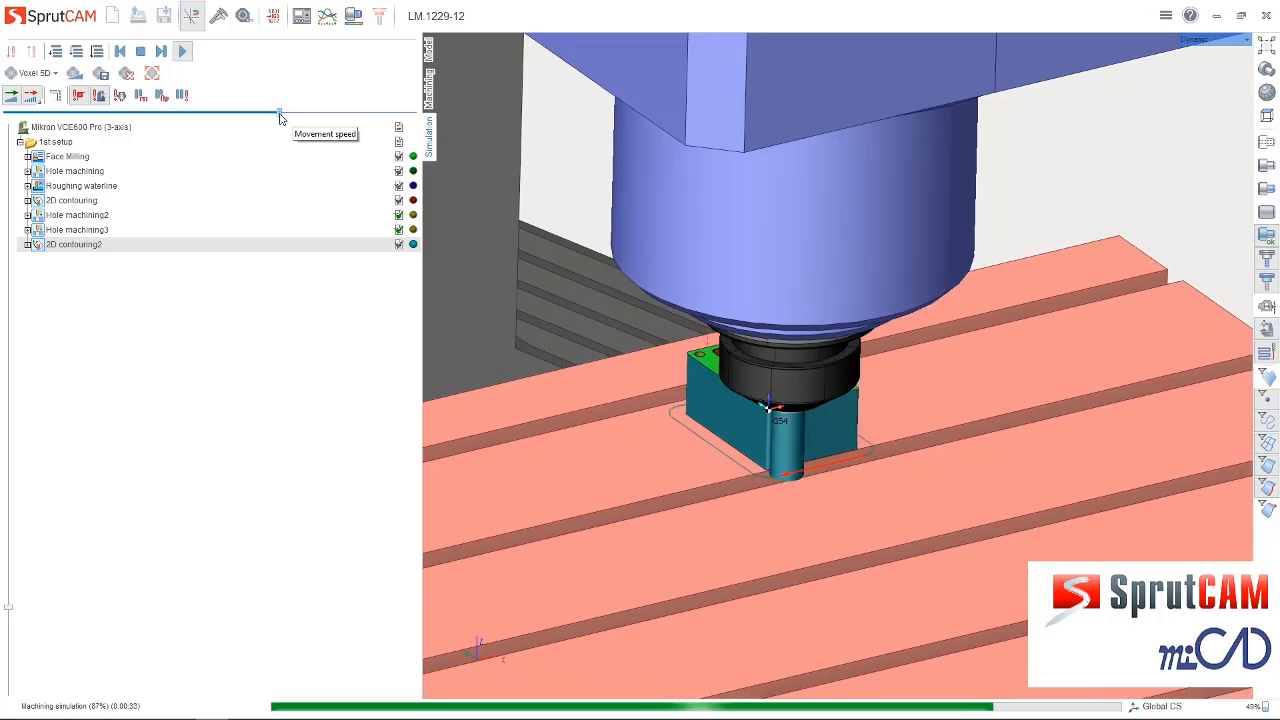
scroll(716, 464, down, 5)
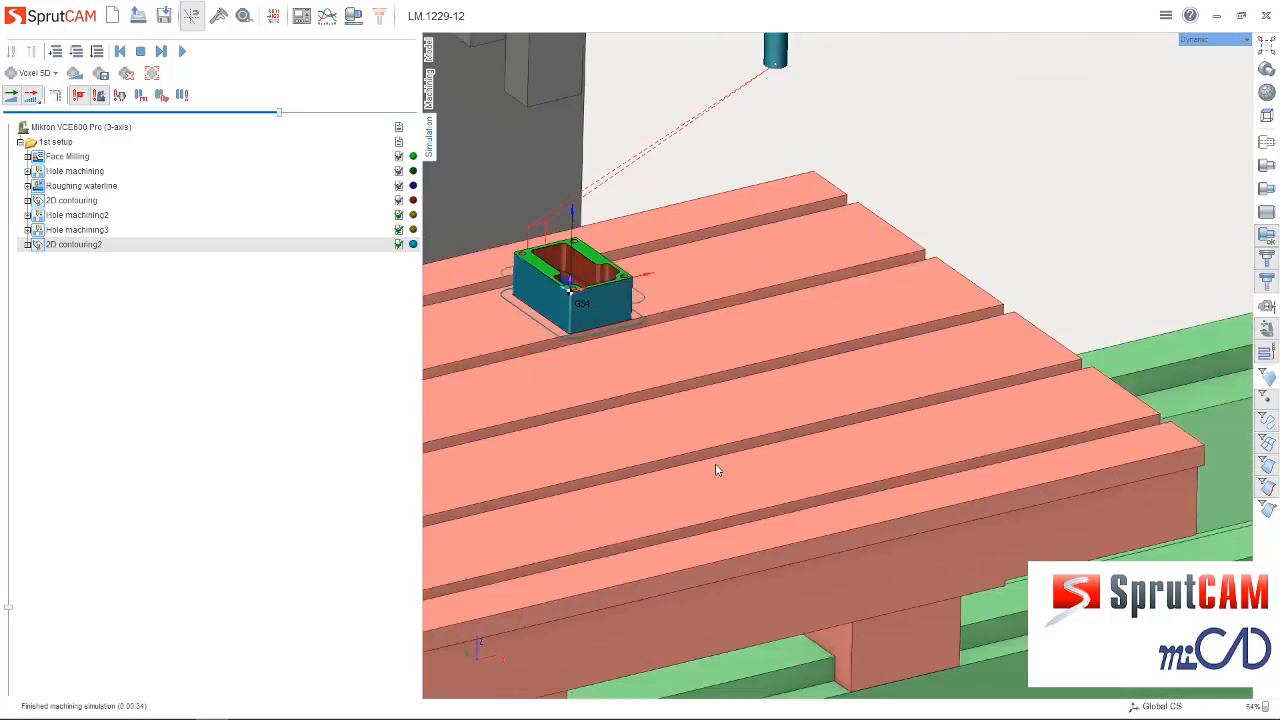